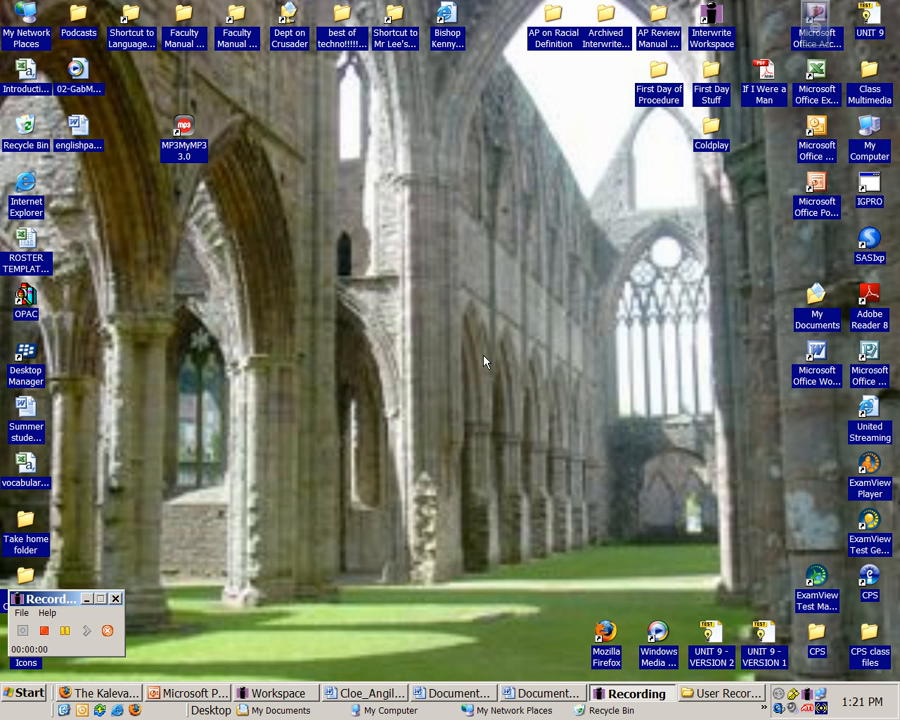
Bring up the Gatsby rough draft in Word and change the number in the citation after "Princeton" to 15
{"action": "left_click", "coordinate": [392, 698]}
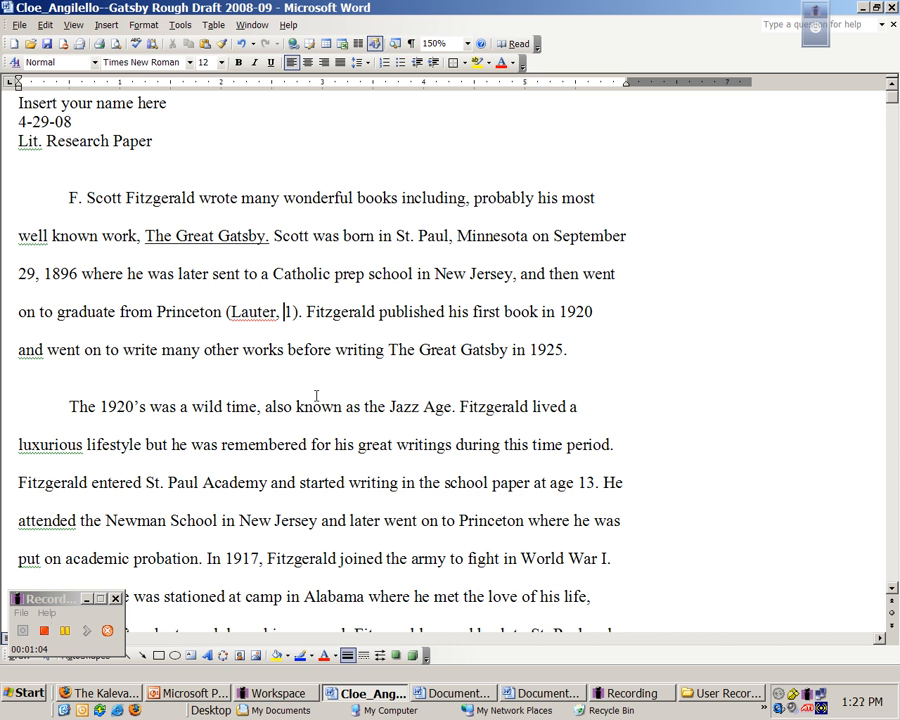
{"action": "left_click_drag", "start_coordinate": [278, 311], "coordinate": [292, 311]}
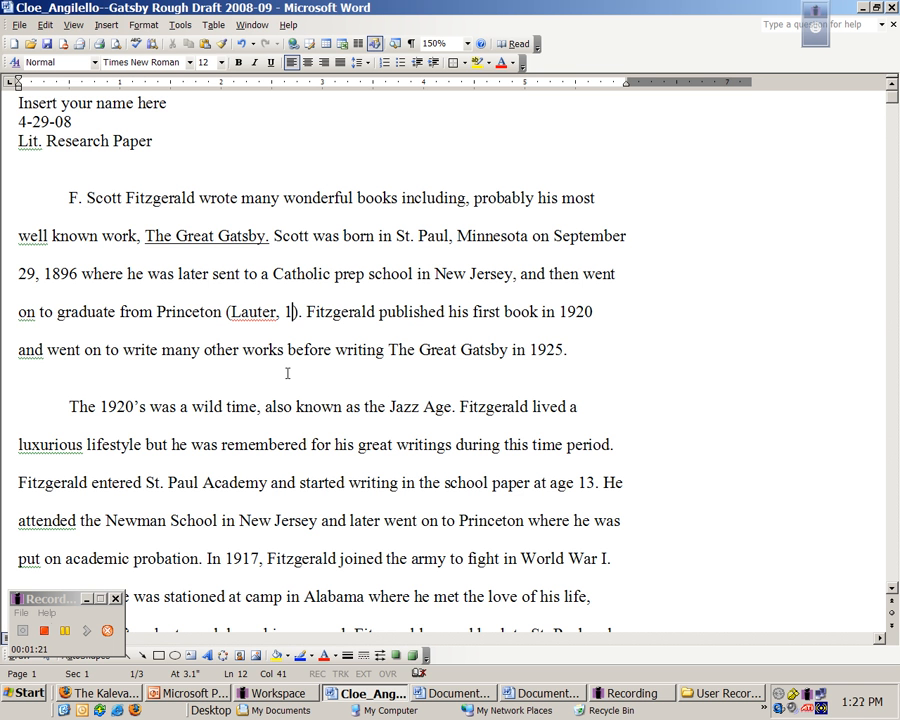
{"action": "key", "text": "BackSpace"}
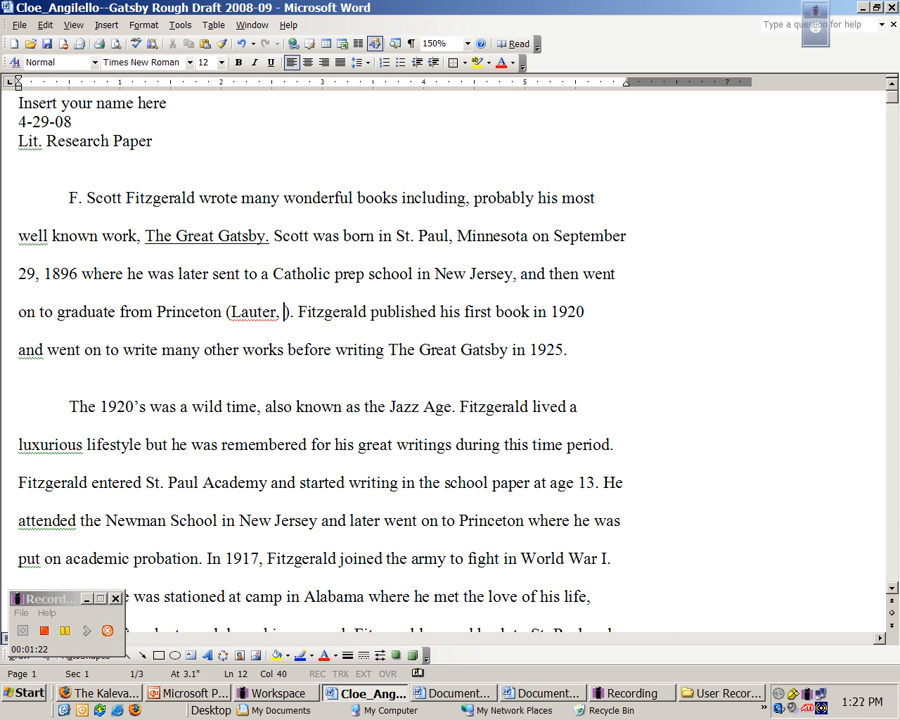
{"action": "type", "text": "15"}
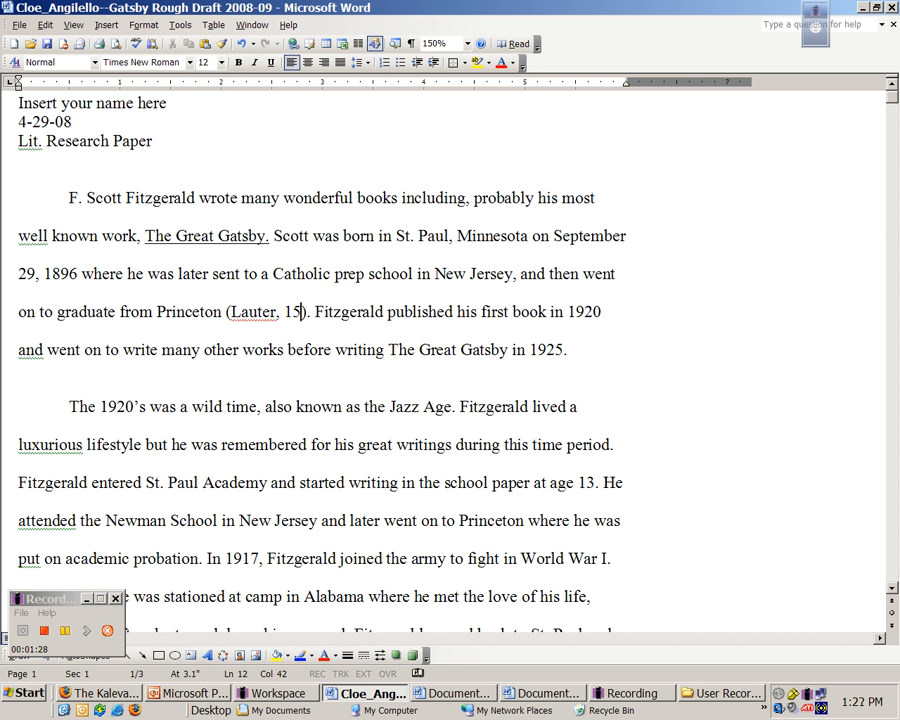
Insert the Paragraph special character directly before 15 in the citation after "Princeton"
{"action": "key", "text": "Left"}
{"action": "key", "text": "Left"}
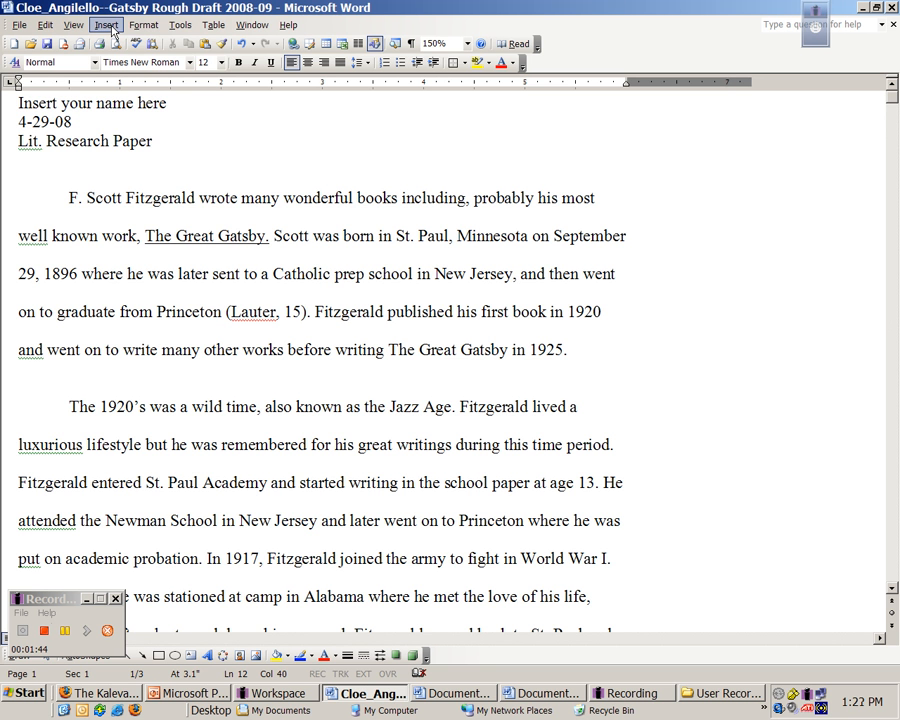
{"action": "left_click", "coordinate": [112, 28]}
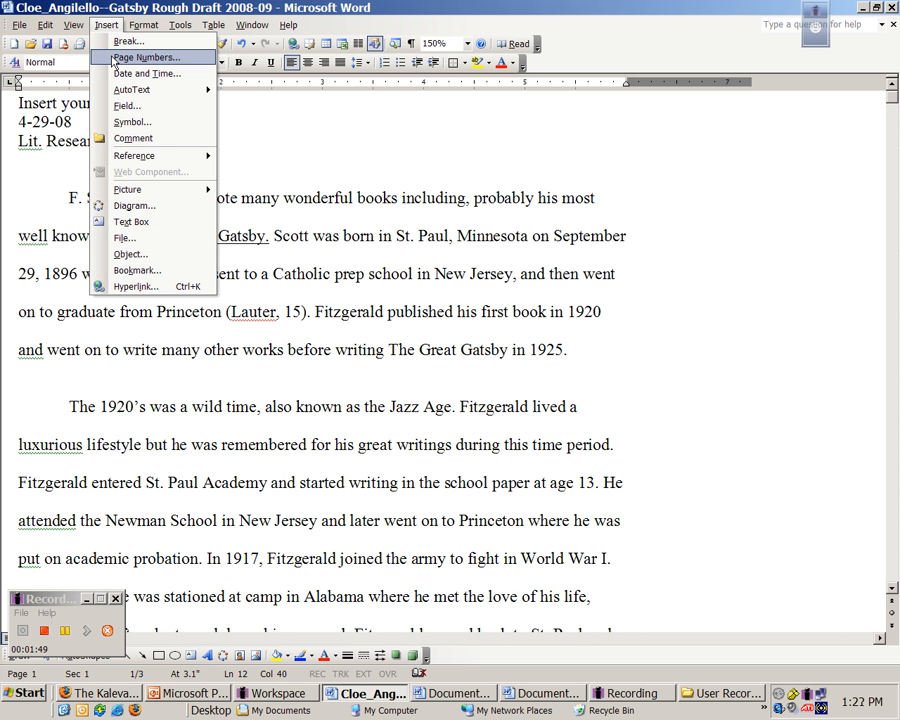
{"action": "left_click", "coordinate": [126, 130]}
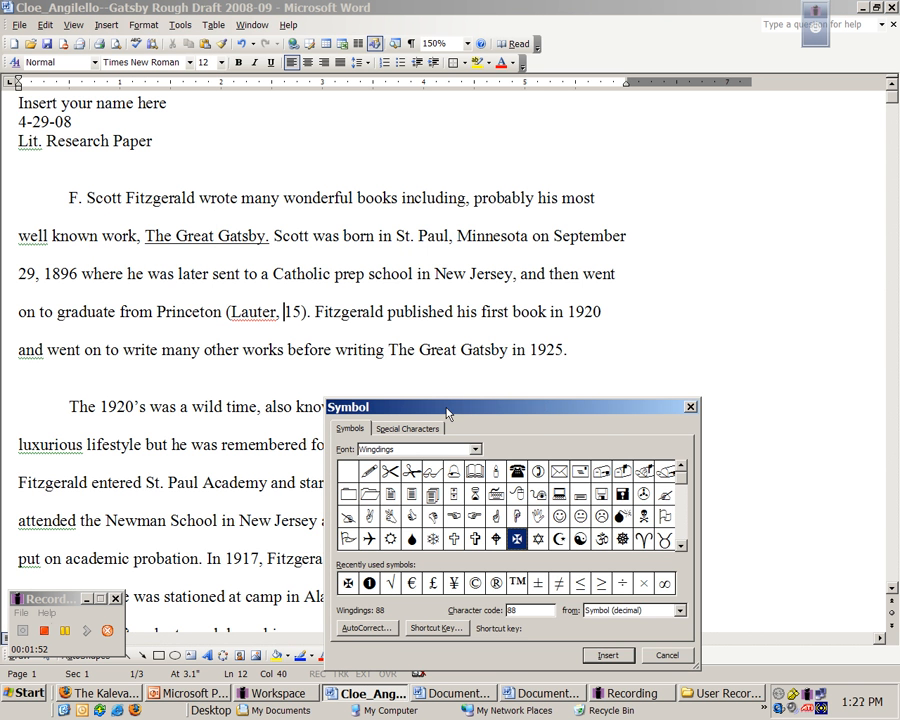
{"action": "left_click_drag", "start_coordinate": [447, 413], "coordinate": [469, 258]}
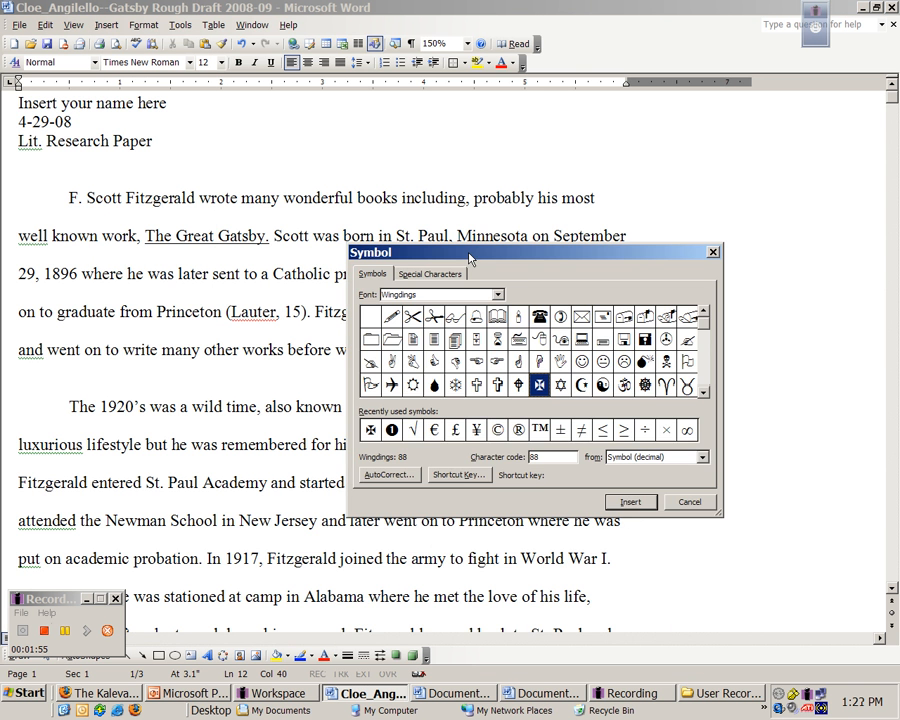
{"action": "left_click", "coordinate": [407, 278]}
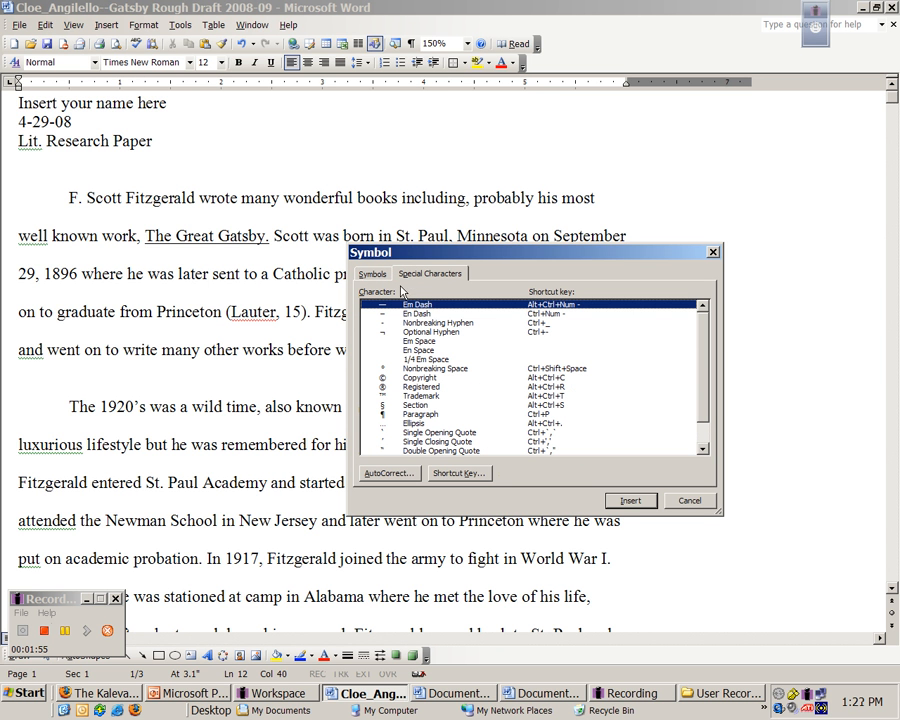
{"action": "left_click", "coordinate": [383, 414]}
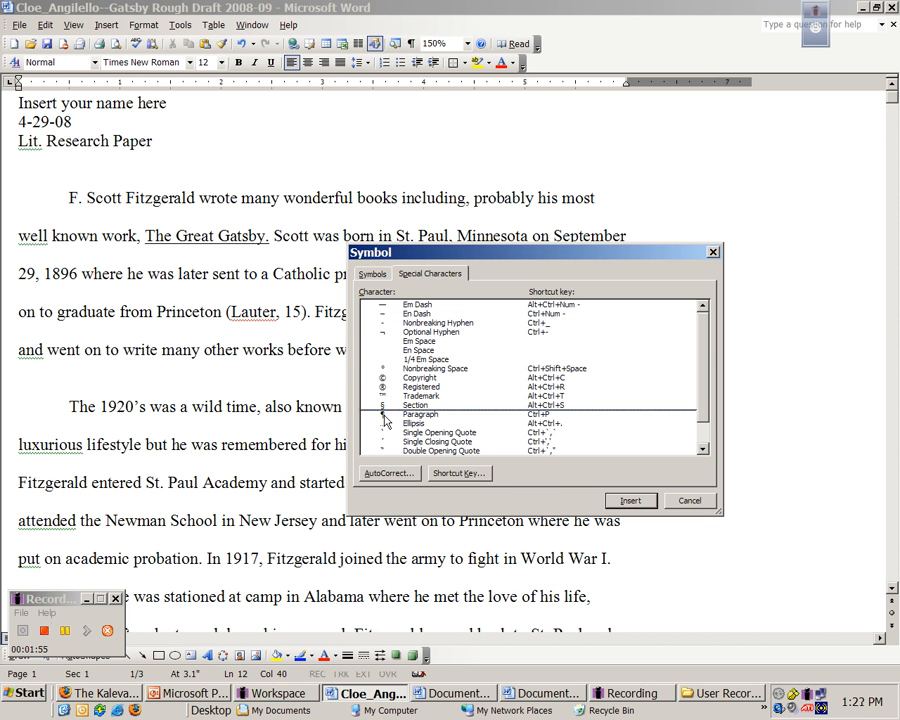
{"action": "left_click", "coordinate": [625, 501]}
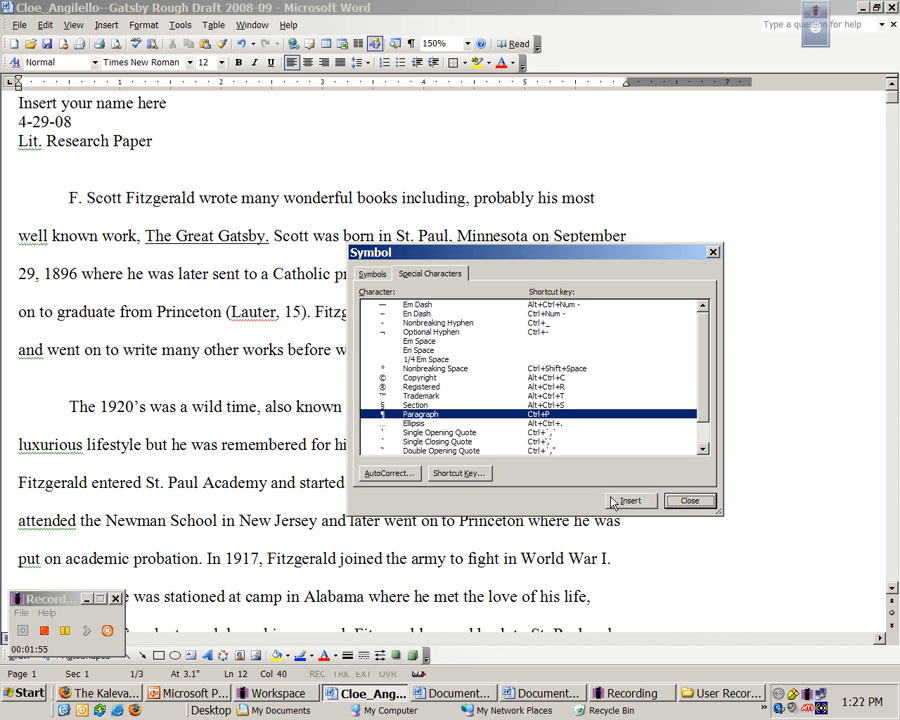
{"action": "left_click", "coordinate": [681, 504]}
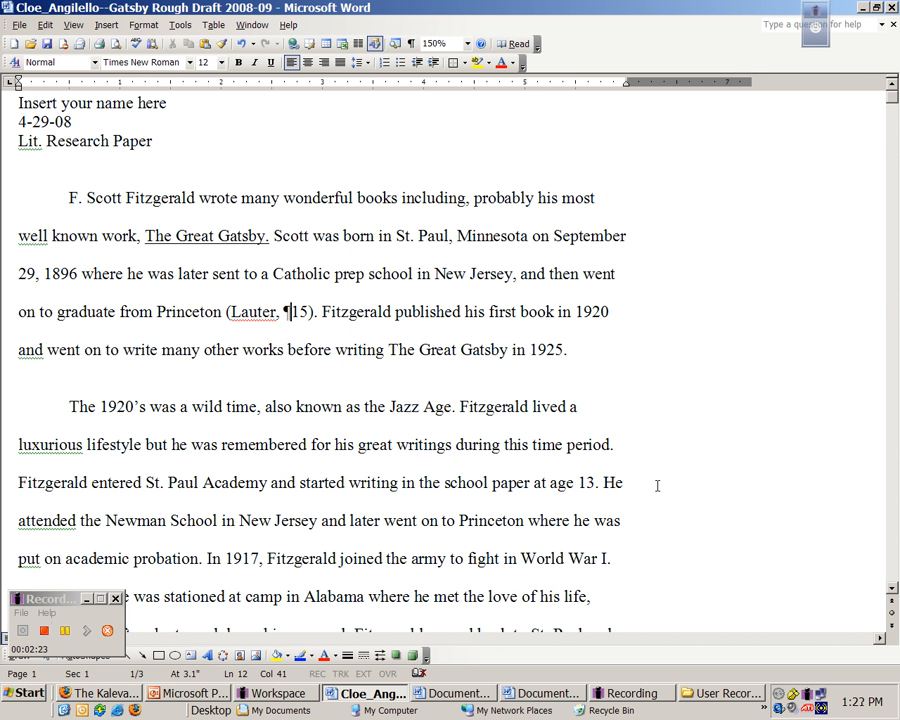
Replace the contents of the parenthetical citation after "Princeton" with "The Kalevala, "
{"action": "key", "text": "Right"}
{"action": "key", "text": "Right"}
{"action": "key", "text": "BackSpace"}
{"action": "key", "text": "BackSpace"}
{"action": "key", "text": "BackSpace"}
{"action": "key", "text": "BackSpace"}
{"action": "key", "text": "BackSpace"}
{"action": "key", "text": "BackSpace"}
{"action": "key", "text": "BackSpace"}
{"action": "key", "text": "BackSpace"}
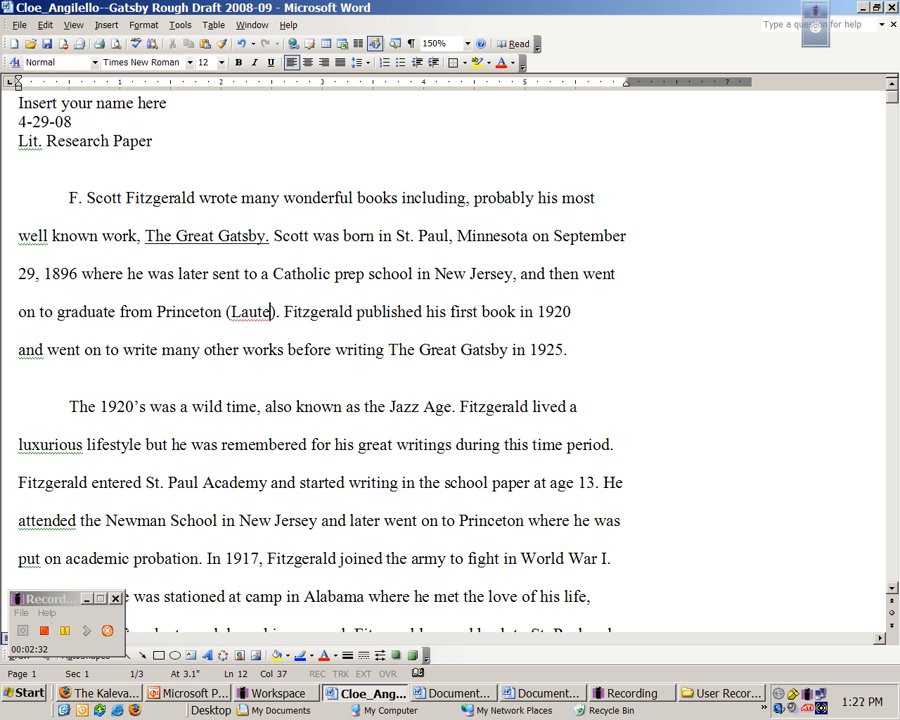
{"action": "key", "text": "BackSpace"}
{"action": "key", "text": "BackSpace"}
{"action": "key", "text": "BackSpace"}
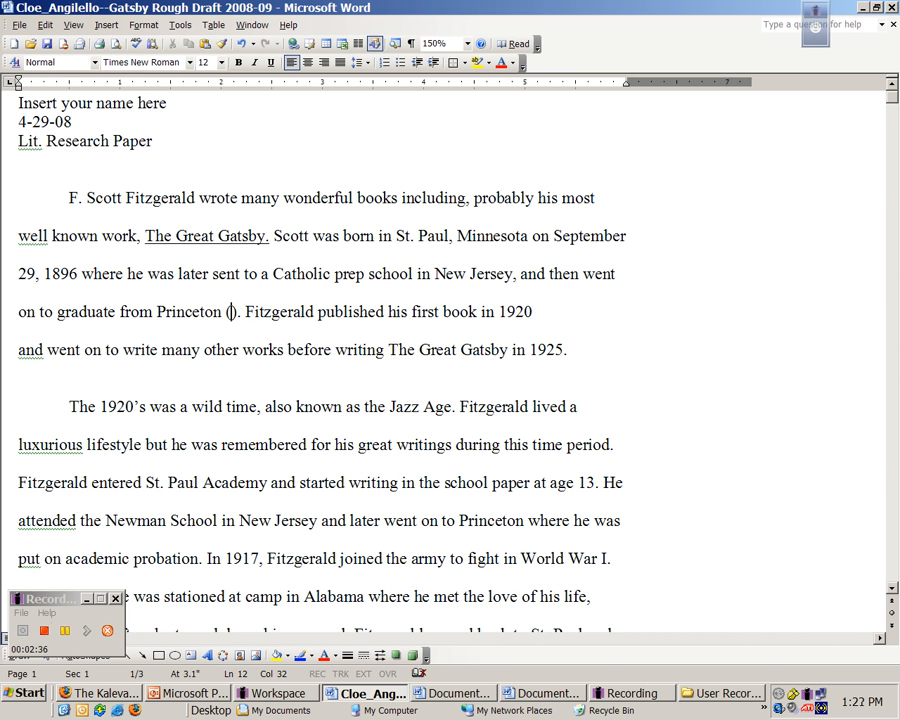
{"action": "type", "text": "The Kalevala"}
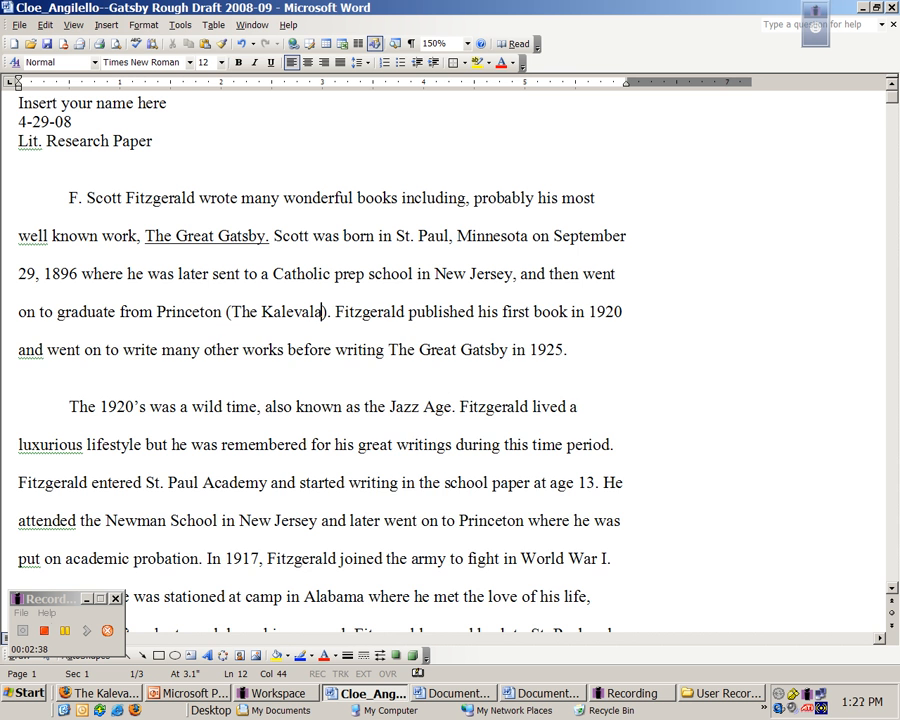
{"action": "type", "text": ","}
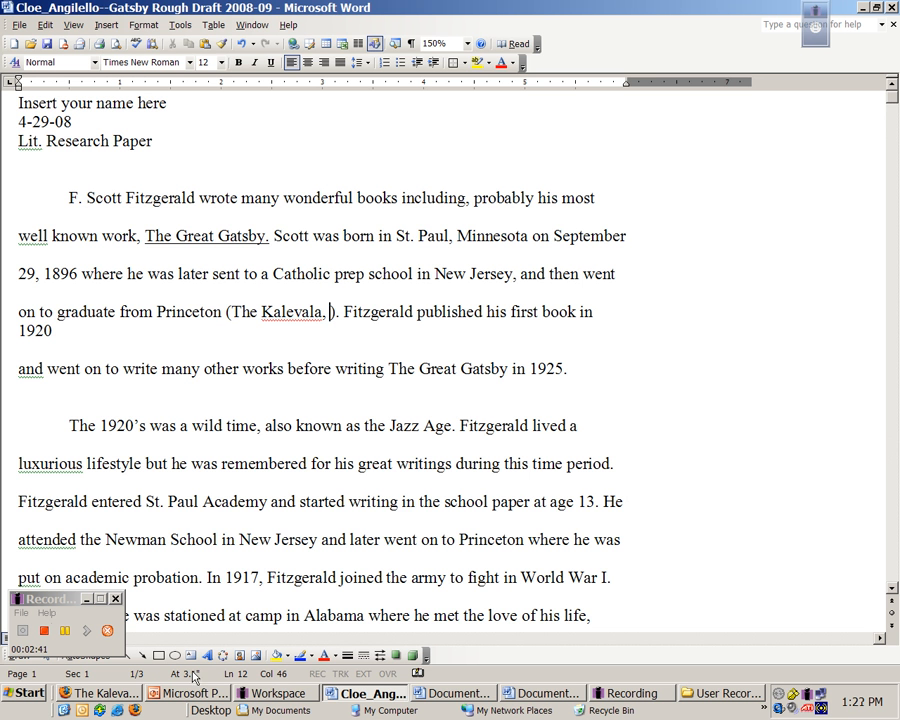
Switch to Firefox and copy the Rune III poem text from "WAINAMOINEN, ancient minstrel" through "Still the bard of Kalevala"
{"action": "left_click", "coordinate": [122, 702]}
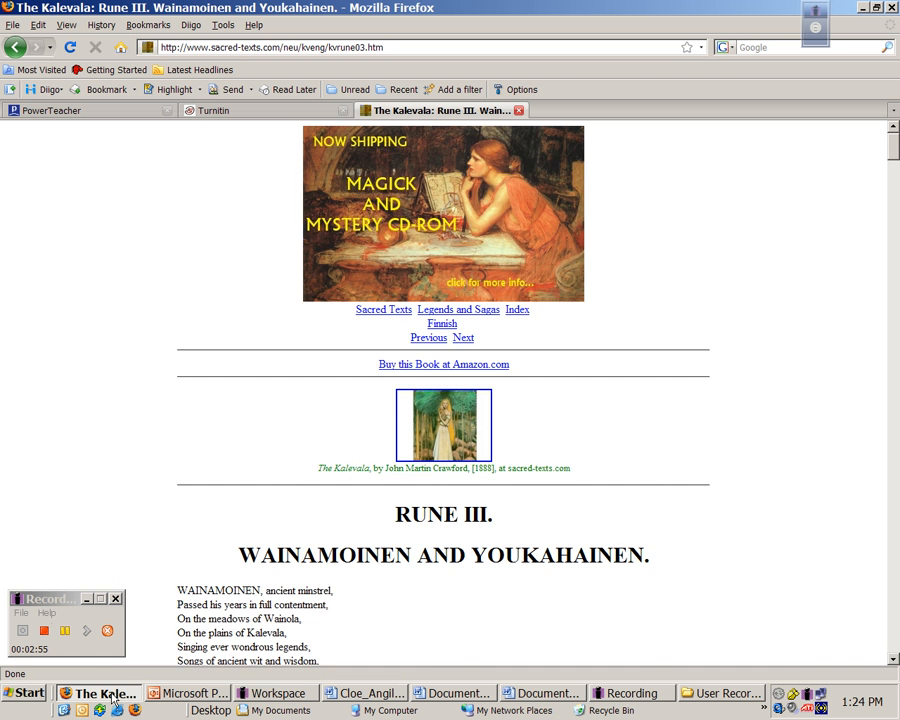
{"action": "scroll", "coordinate": [717, 536], "scroll_direction": "down", "scroll_amount": 3}
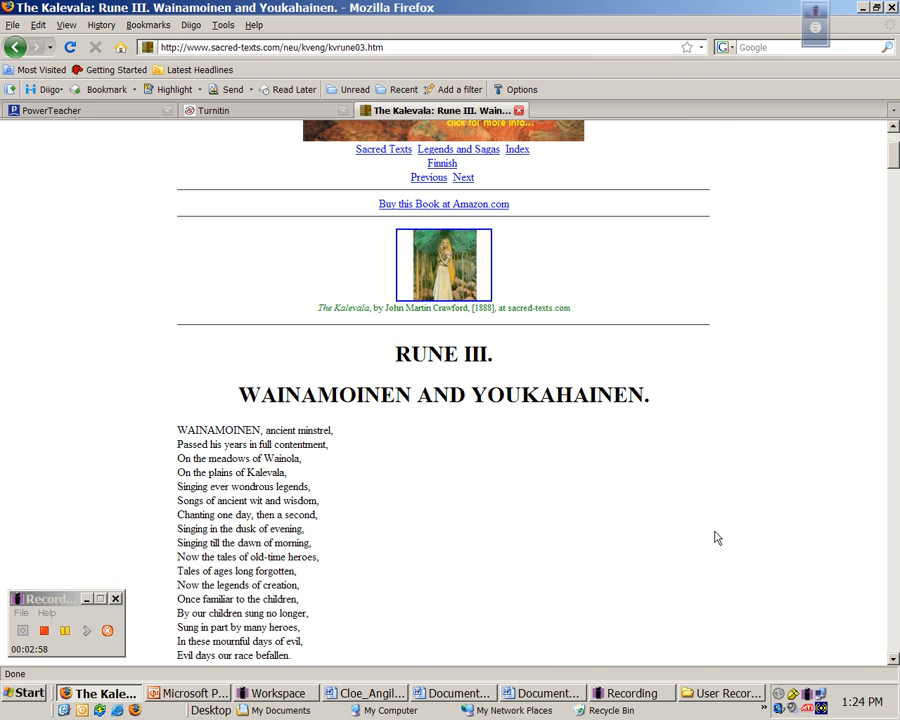
{"action": "scroll", "coordinate": [708, 536], "scroll_direction": "down", "scroll_amount": 2}
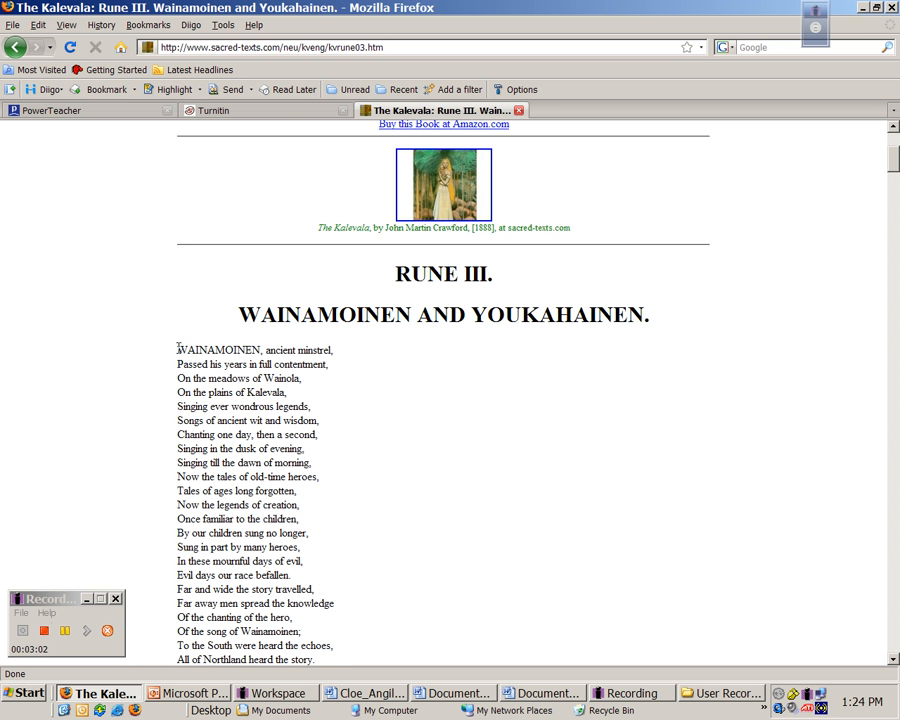
{"action": "left_click_drag", "start_coordinate": [179, 350], "coordinate": [432, 684]}
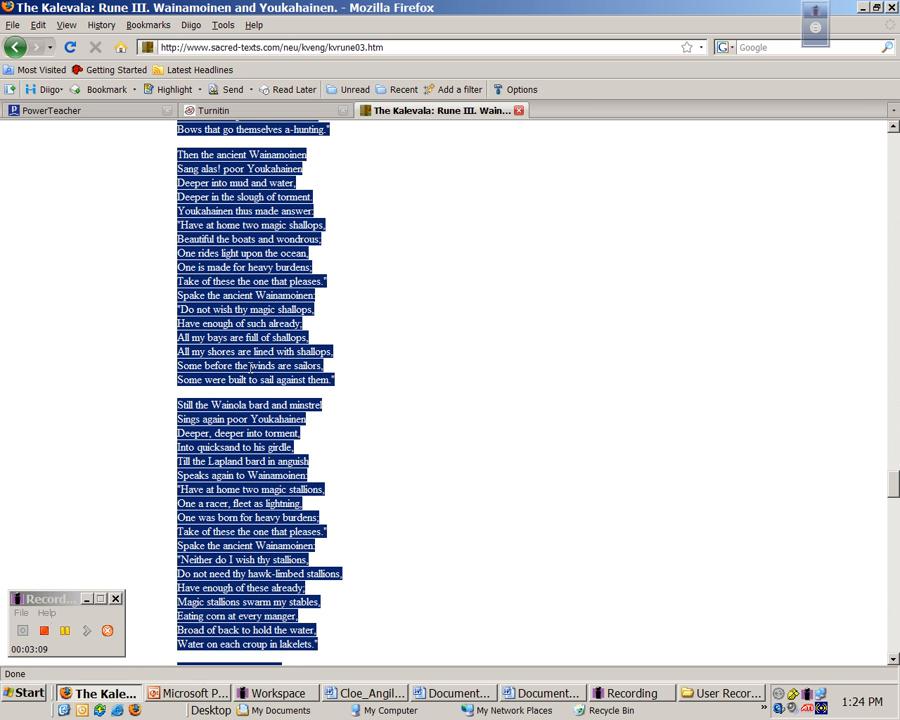
{"action": "right_click", "coordinate": [251, 367]}
{"action": "left_click", "coordinate": [263, 379]}
{"action": "left_click", "coordinate": [863, 8]}
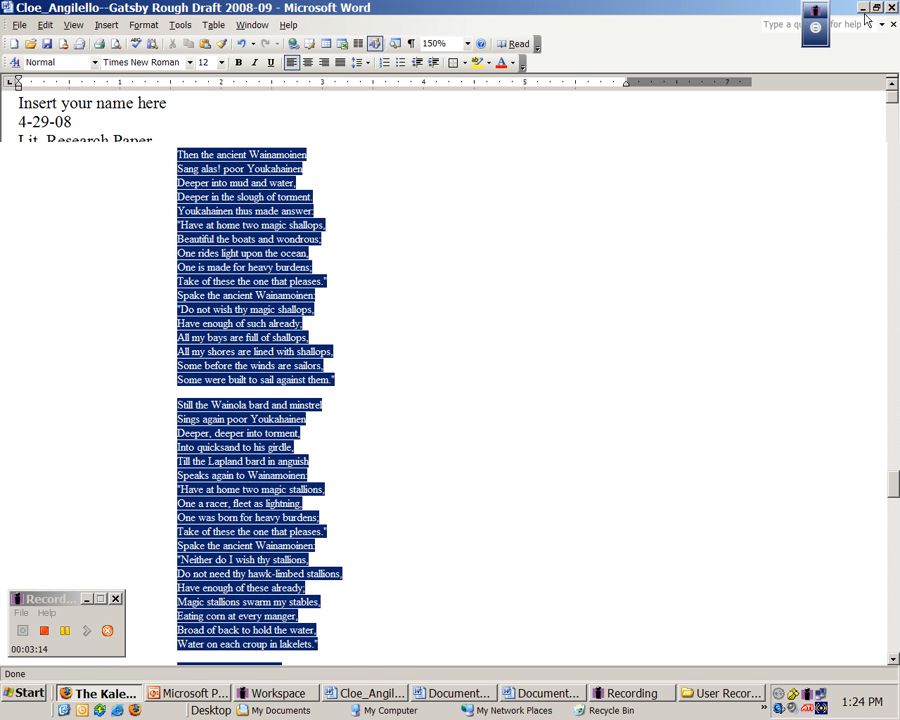
Create a blank Word document and enable continuous line numbering for the whole document, starting at 1 and counting by 1
{"action": "left_click", "coordinate": [13, 46]}
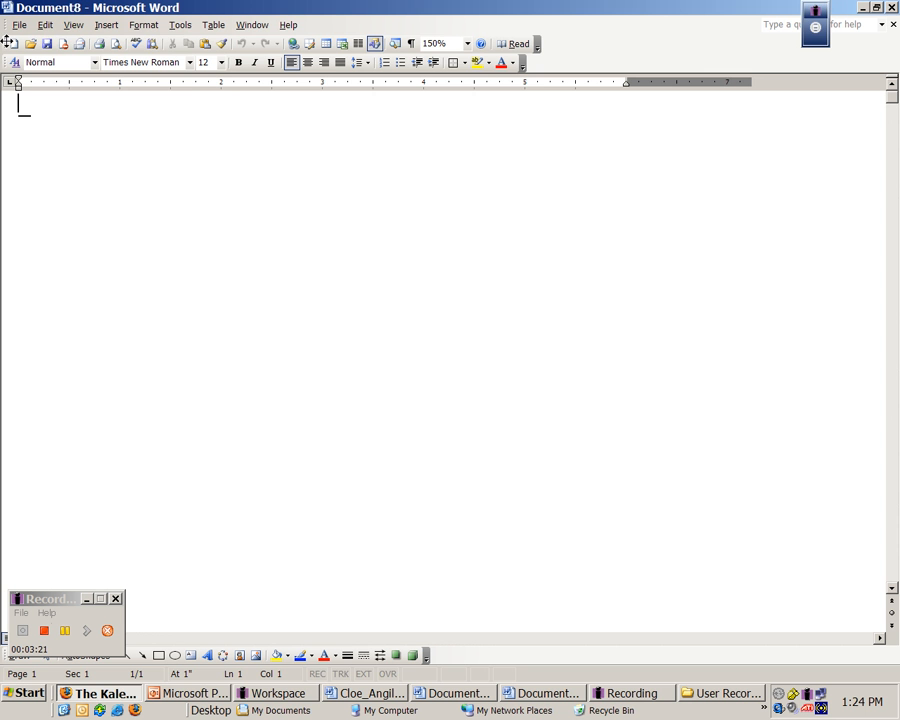
{"action": "left_click", "coordinate": [73, 24]}
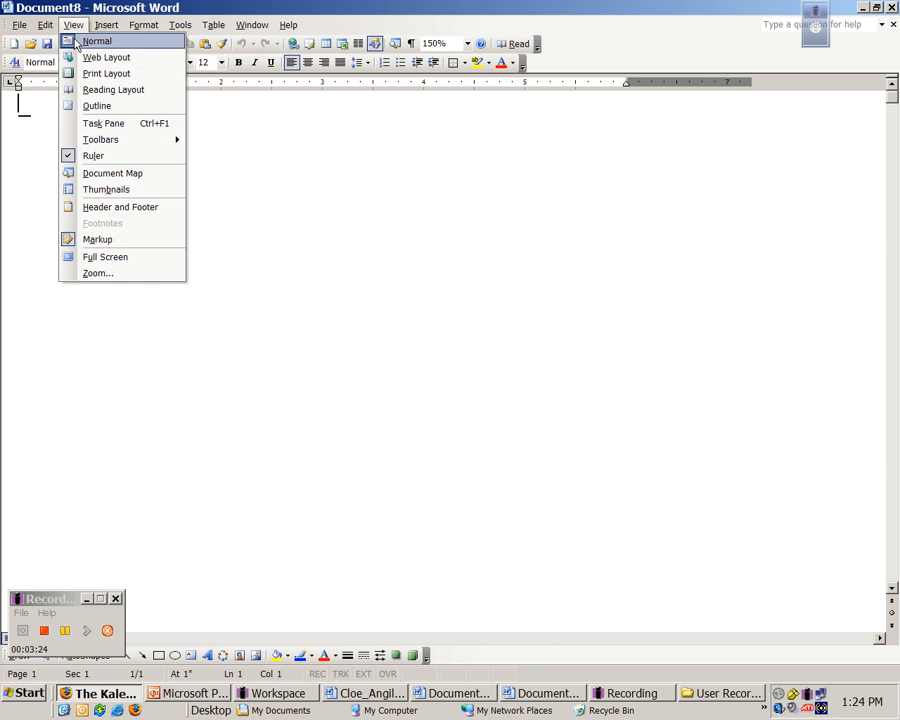
{"action": "left_click", "coordinate": [62, 40]}
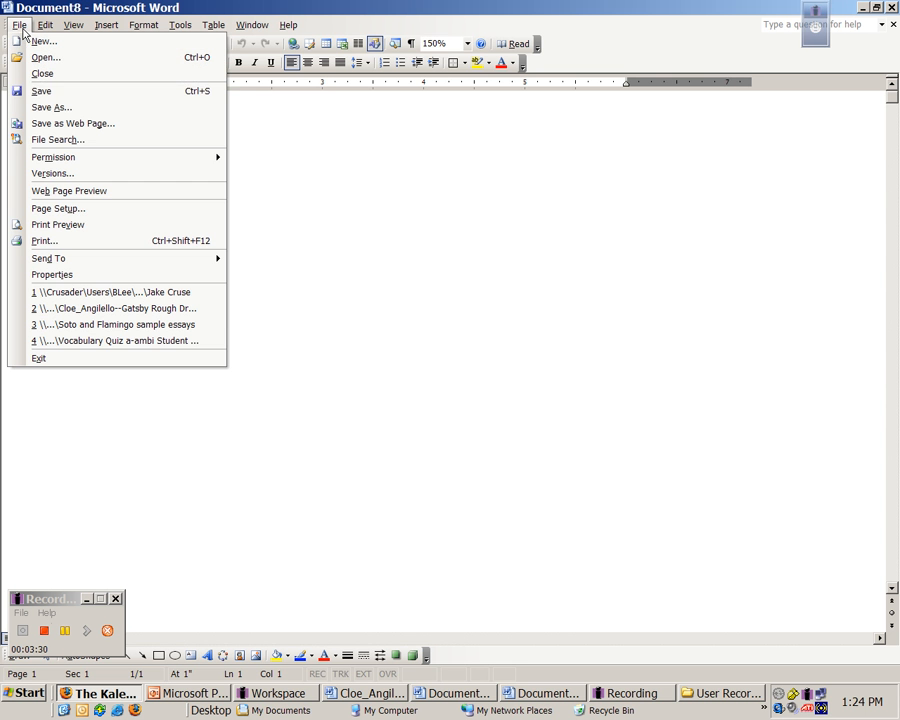
{"action": "left_click", "coordinate": [40, 209]}
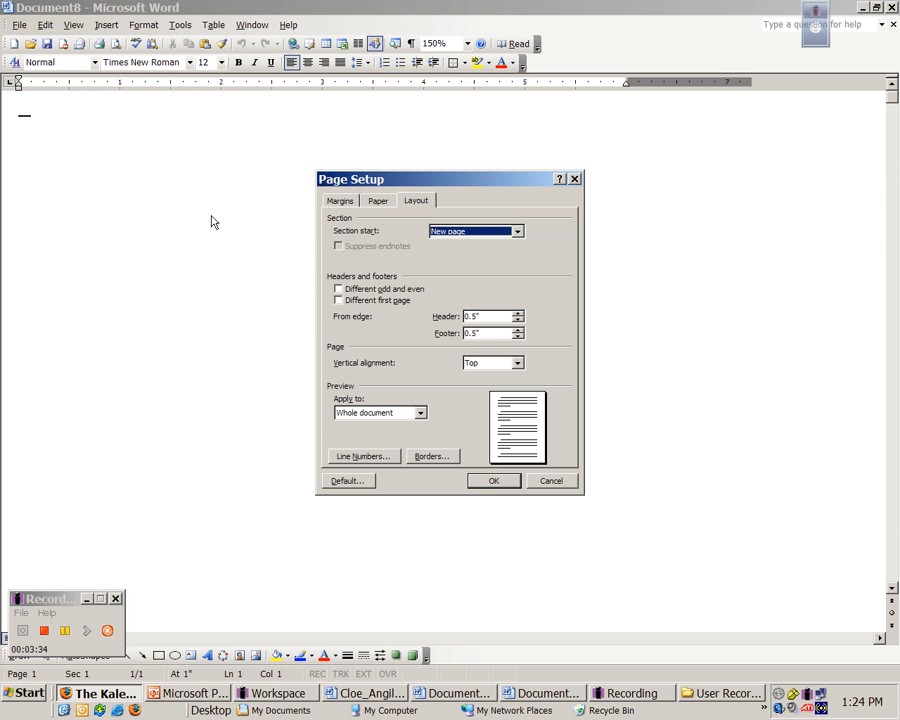
{"action": "left_click", "coordinate": [410, 204]}
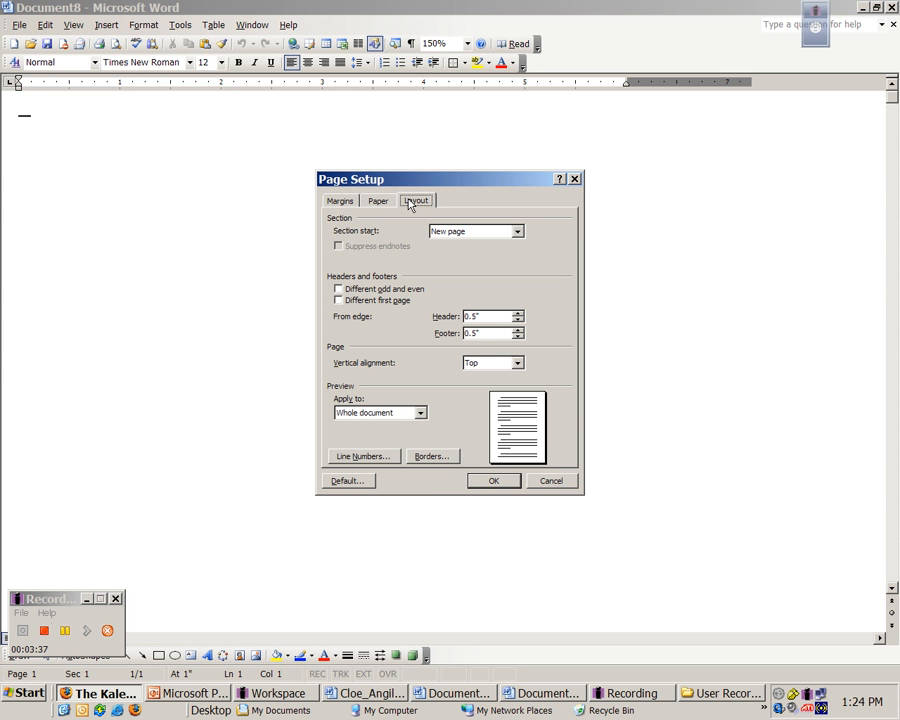
{"action": "left_click", "coordinate": [357, 460]}
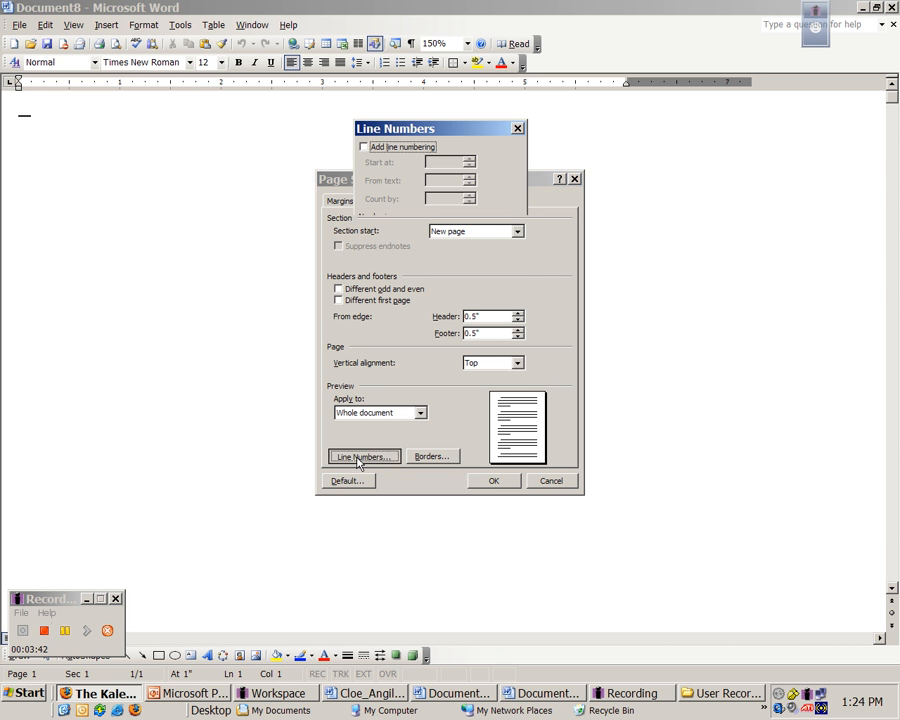
{"action": "left_click", "coordinate": [365, 148]}
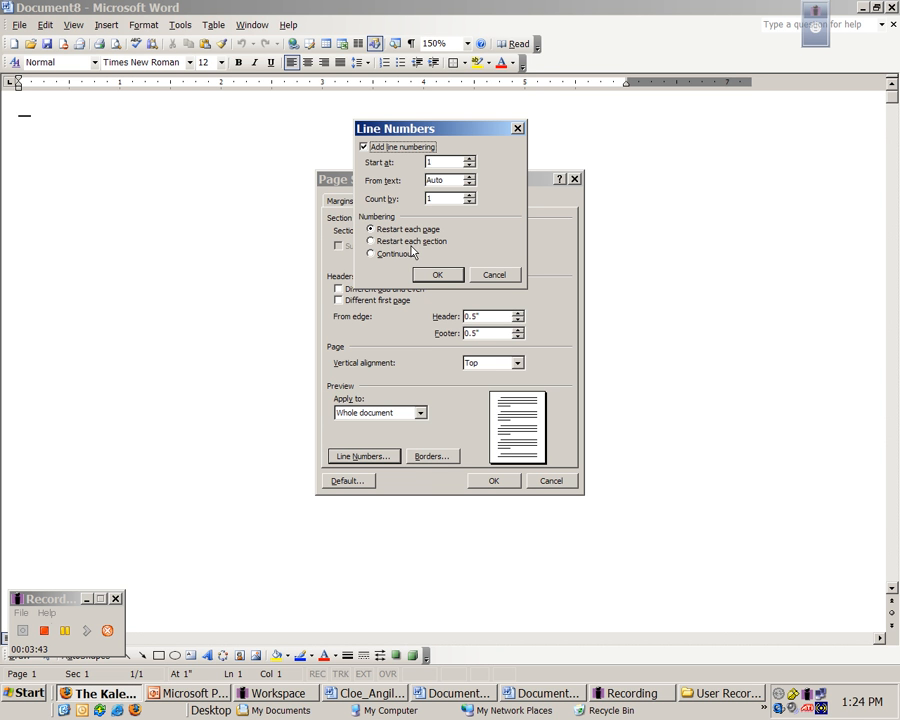
{"action": "left_click", "coordinate": [372, 256]}
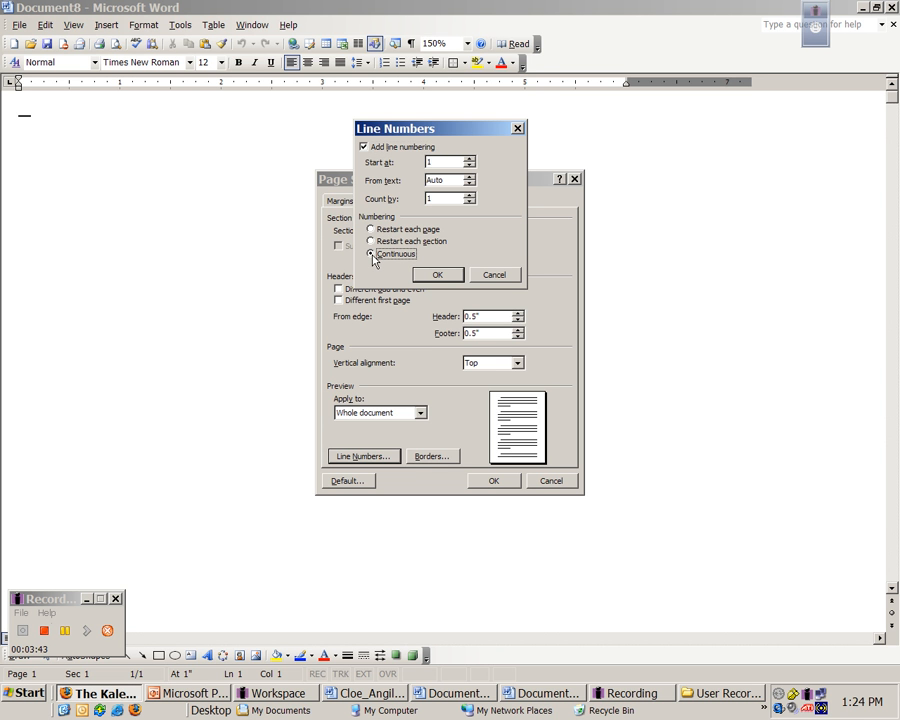
{"action": "left_click", "coordinate": [423, 276]}
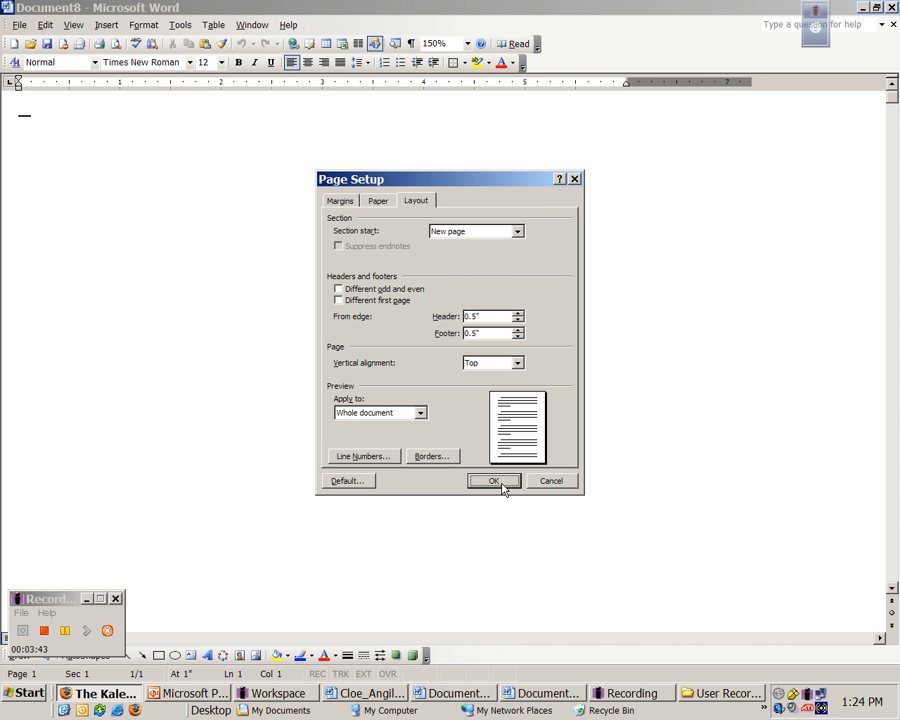
{"action": "left_click", "coordinate": [502, 484]}
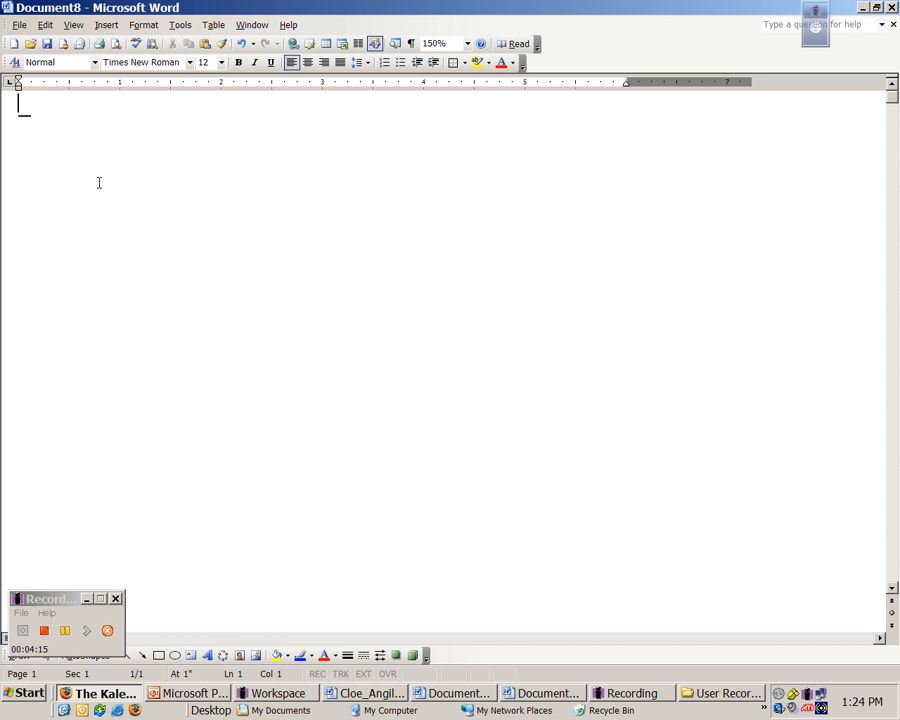
Paste the copied poem into the blank document and display it in Print Layout view
{"action": "key", "text": "ctrl+v"}
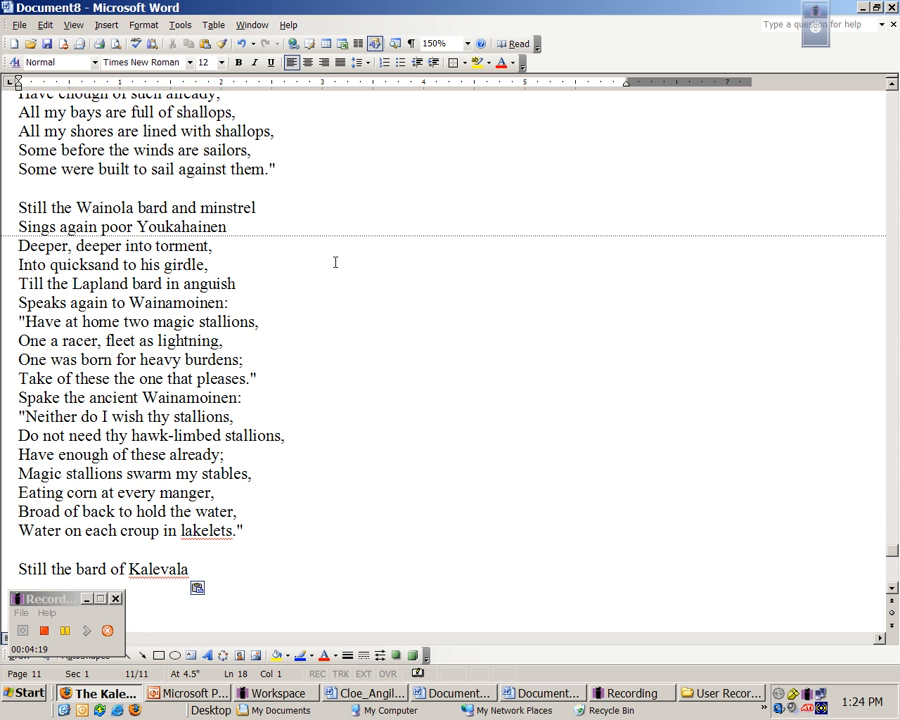
{"action": "left_click_drag", "start_coordinate": [896, 557], "coordinate": [893, 98]}
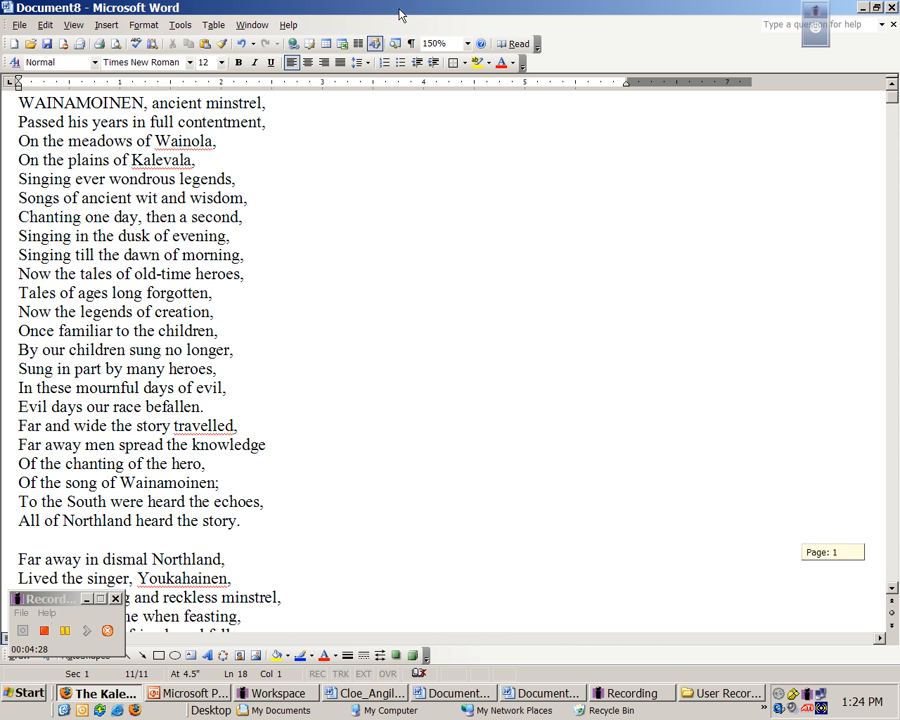
{"action": "left_click", "coordinate": [73, 24]}
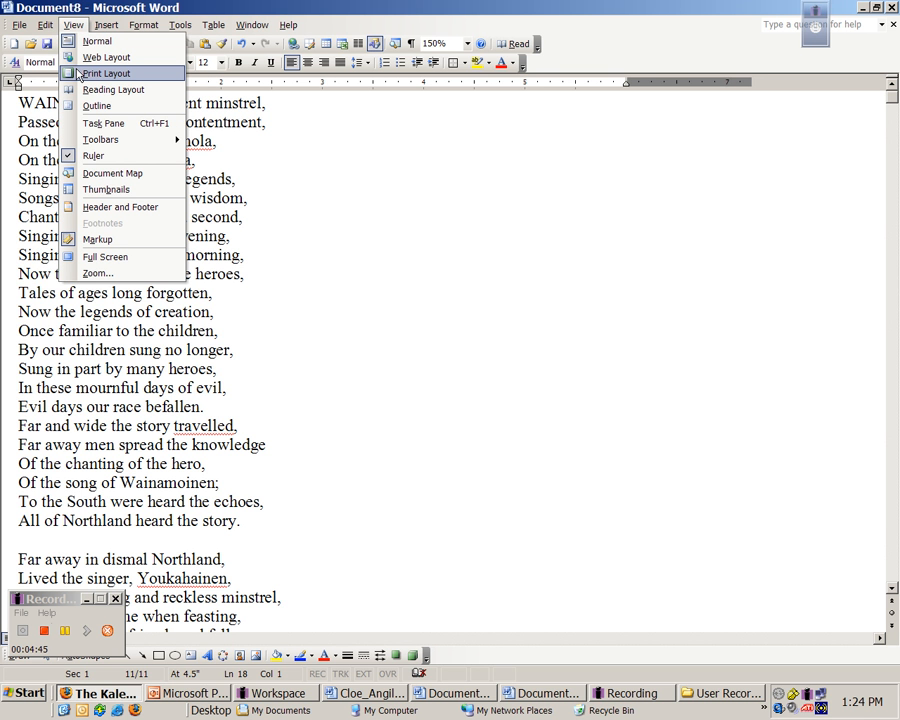
{"action": "left_click", "coordinate": [80, 73]}
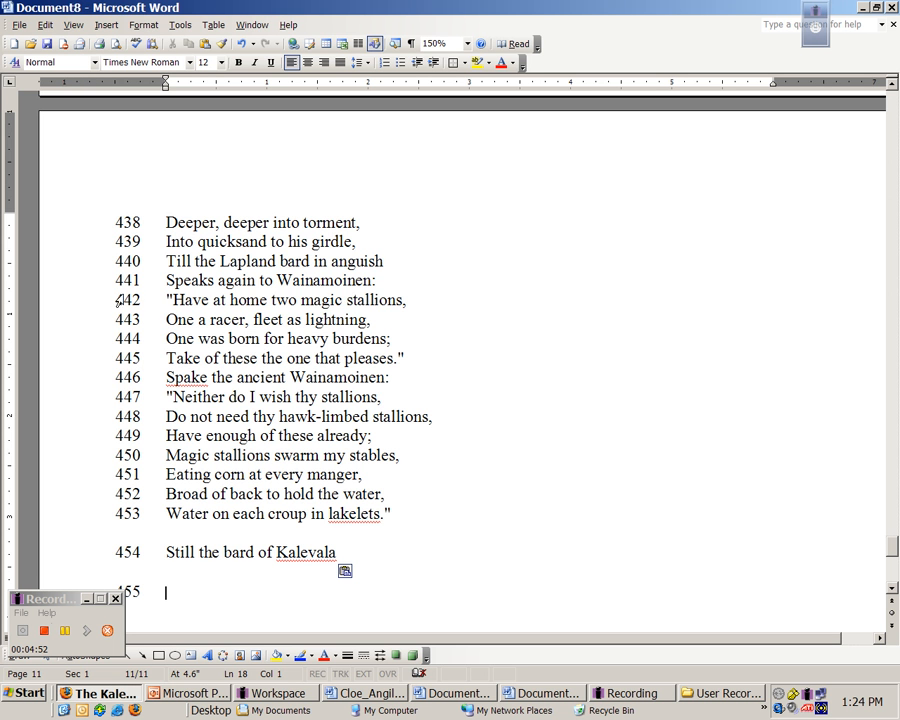
Select the poem's "Have at home two magic stallions" passage, and add "line 442-445" to the Kalevala citation in the Gatsby rough draft
{"action": "left_click_drag", "start_coordinate": [164, 303], "coordinate": [342, 362]}
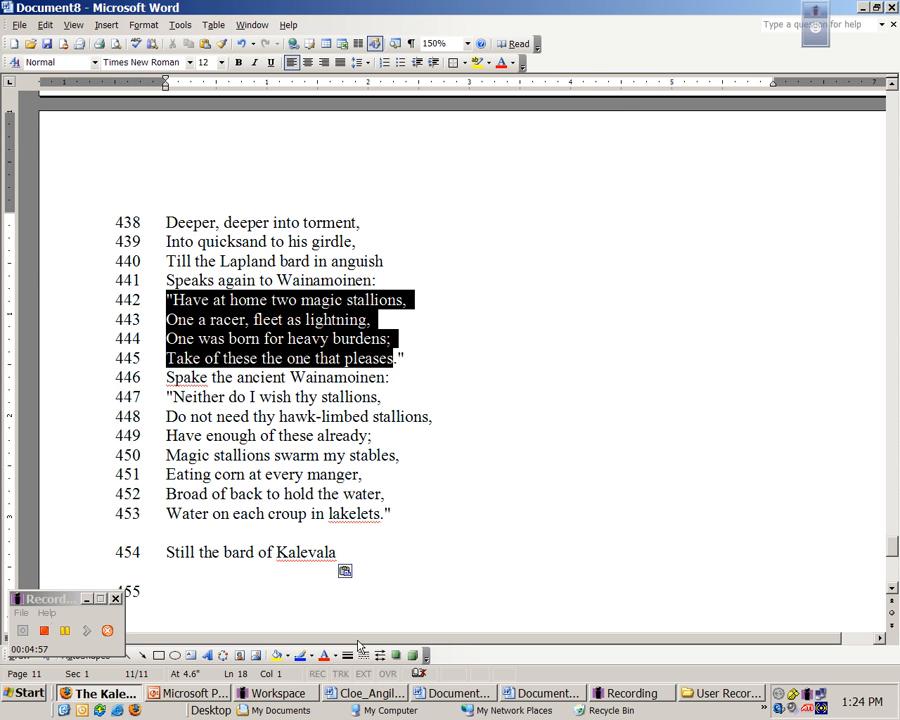
{"action": "left_click", "coordinate": [365, 693]}
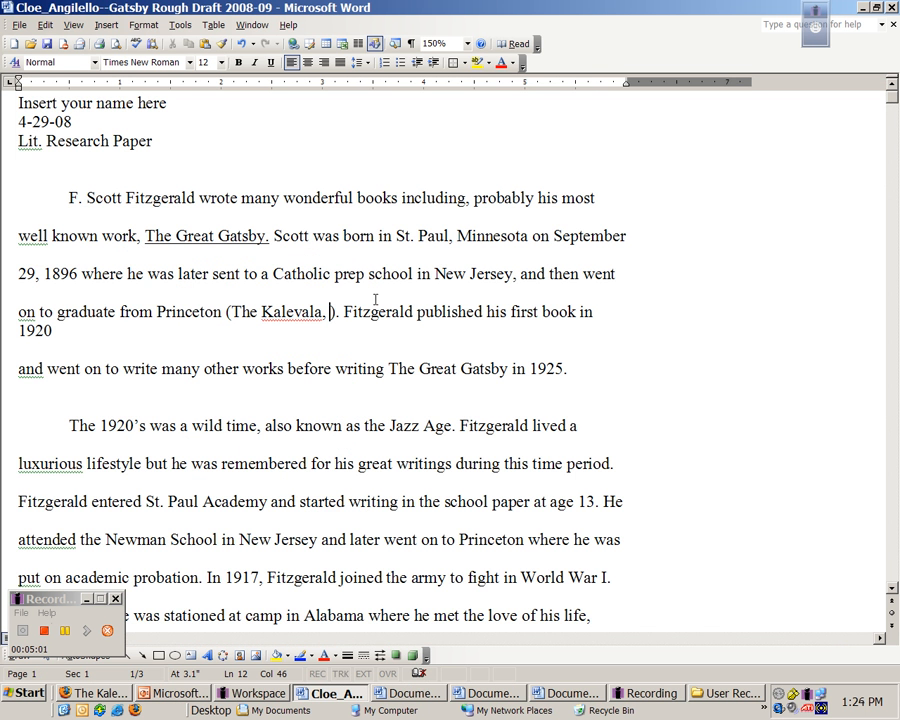
{"action": "type", "text": "line 44"}
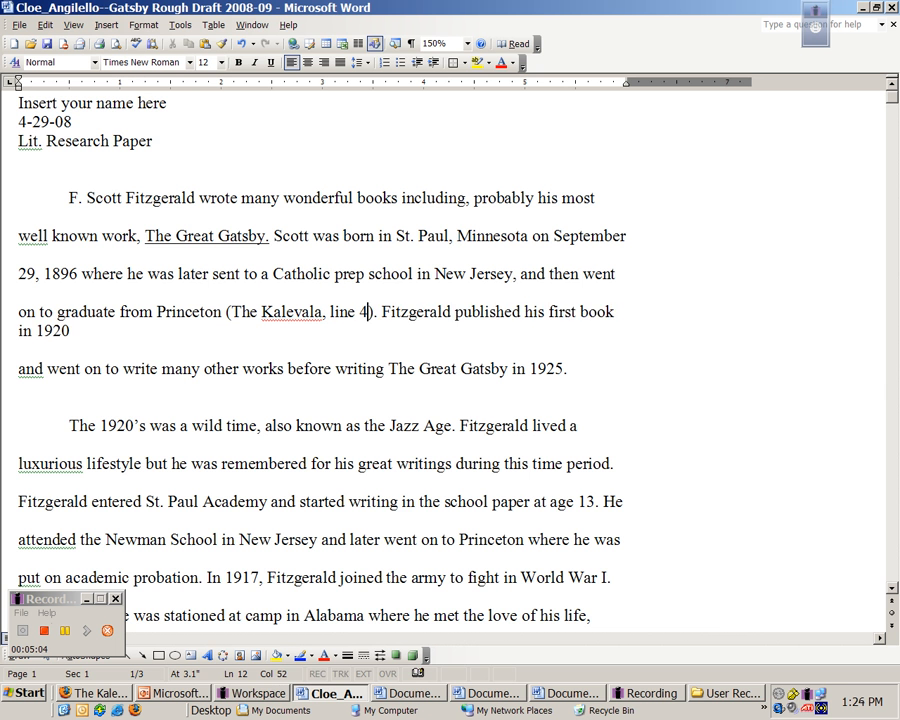
{"action": "type", "text": "2-445"}
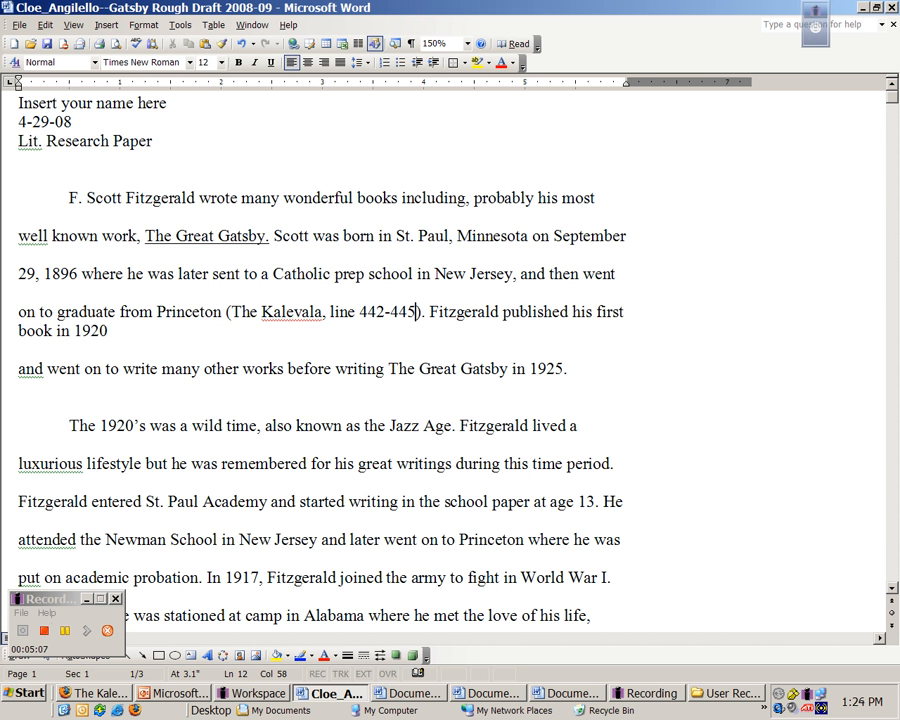
Abbreviate the word "line" to "l." in the Kalevala citation
{"action": "key", "text": "Left"}
{"action": "key", "text": "Left"}
{"action": "key", "text": "Left"}
{"action": "key", "text": "Left"}
{"action": "key", "text": "Left"}
{"action": "key", "text": "Left"}
{"action": "key", "text": "Left"}
{"action": "key", "text": "Left"}
{"action": "key", "text": "BackSpace"}
{"action": "key", "text": "BackSpace"}
{"action": "key", "text": "BackSpace"}
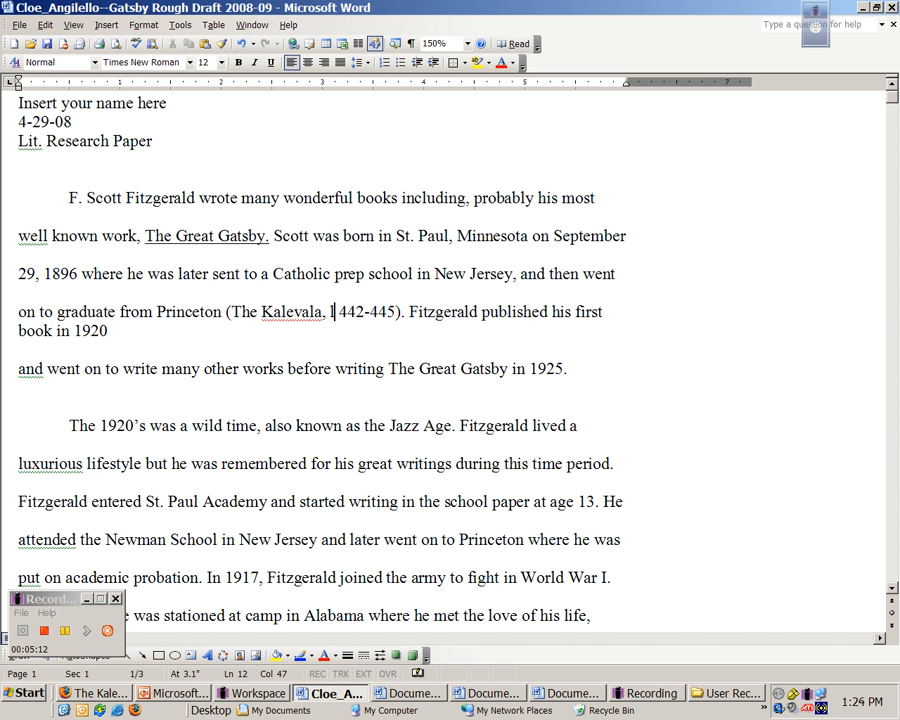
{"action": "type", "text": "."}
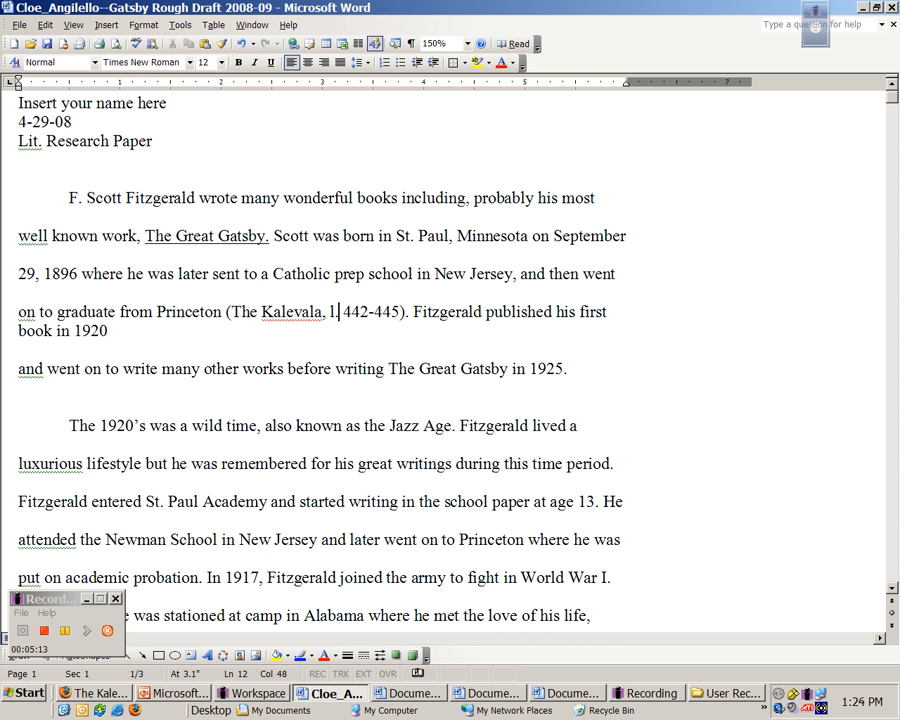